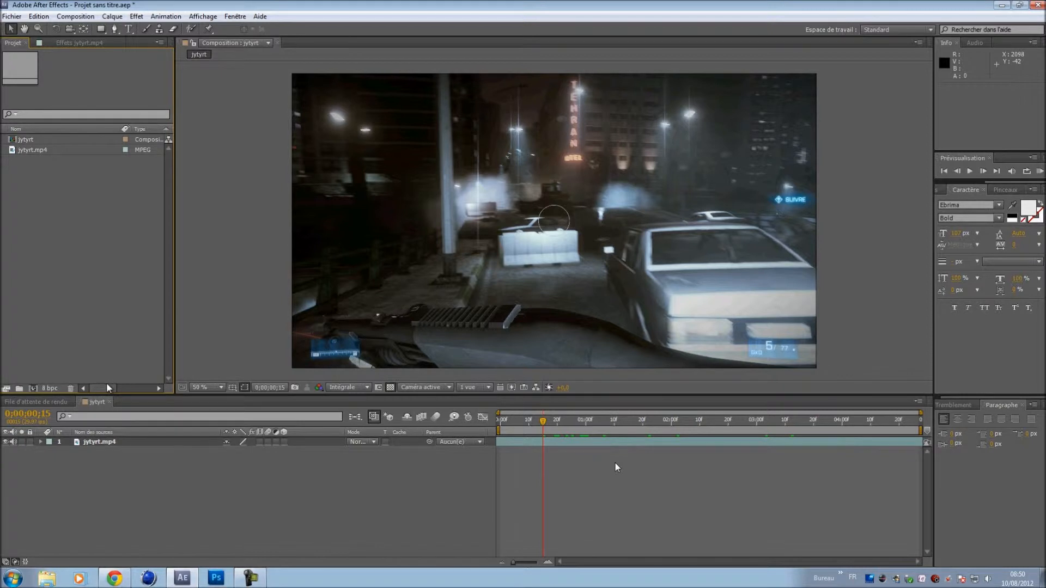
# - Preview the start of the jytyrt.mp4 footage in the timeline and park the playhead at 0;00;00;14
pyautogui.click(46, 152)
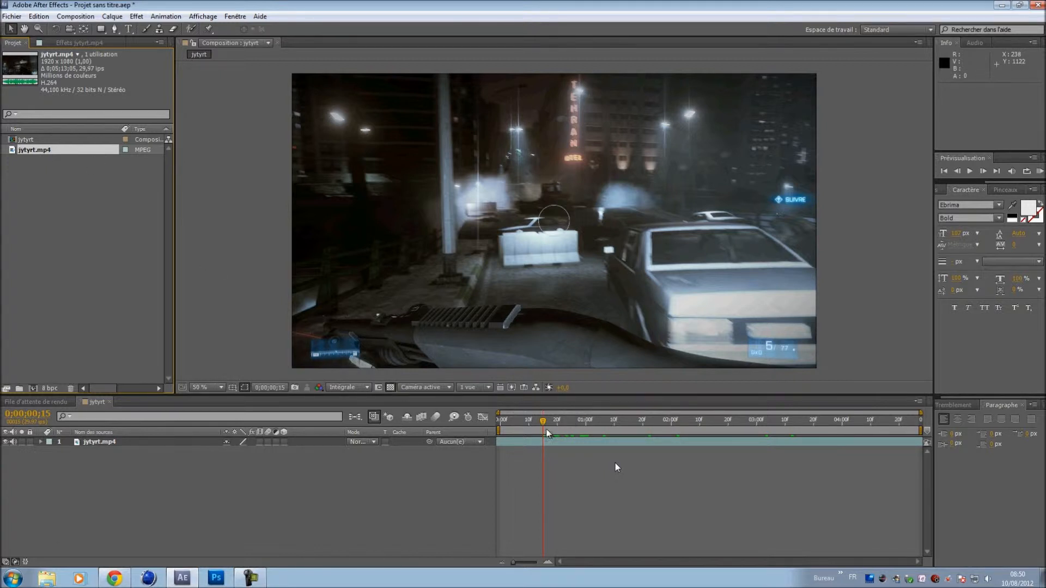
pyautogui.moveTo(544, 422); pyautogui.dragTo(518, 424)
pyautogui.click(523, 420)
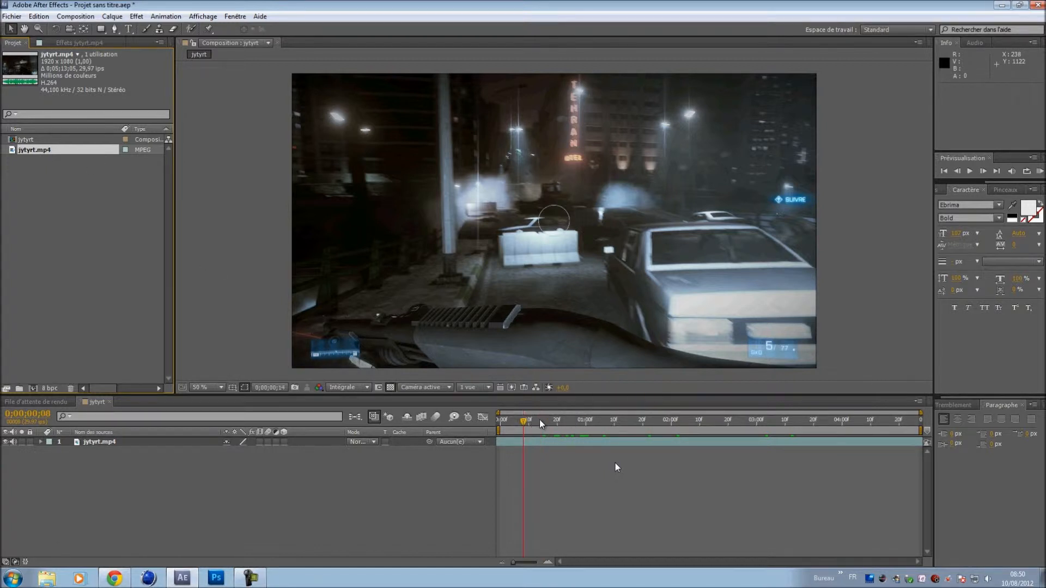
pyautogui.moveTo(523, 422); pyautogui.dragTo(541, 425)
pyautogui.press('space')
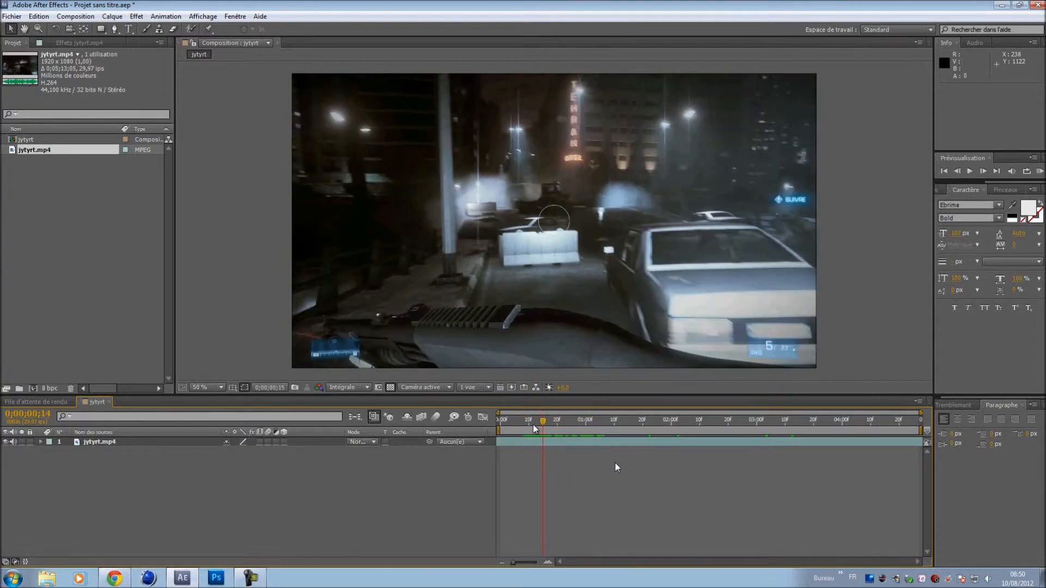
pyautogui.click(539, 426)
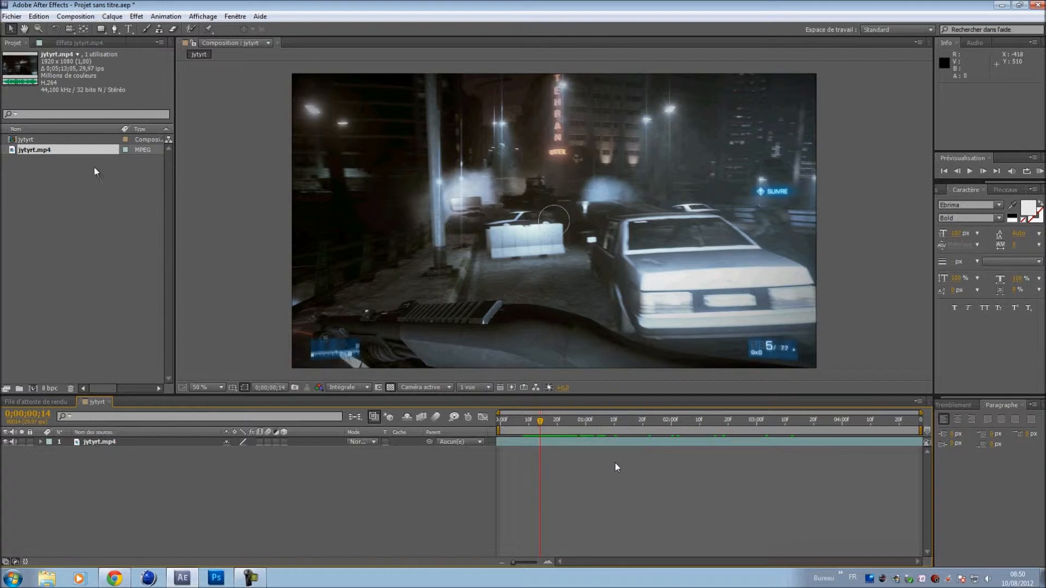
# - Apply the Magic Bullet Looks effect to the jytyrt.mp4 layer and open its look editor
pyautogui.click(61, 146)
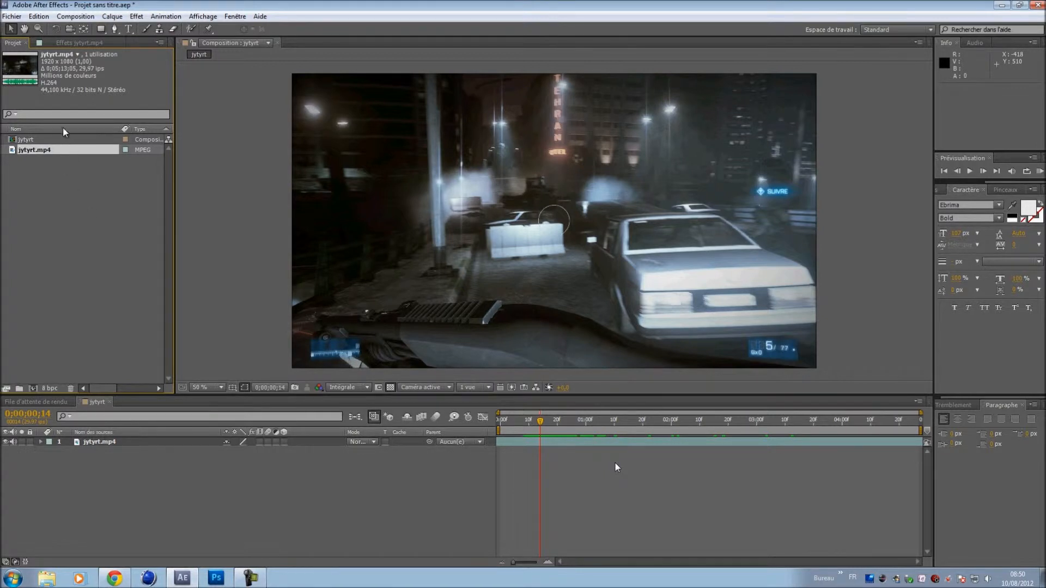
pyautogui.click(97, 442)
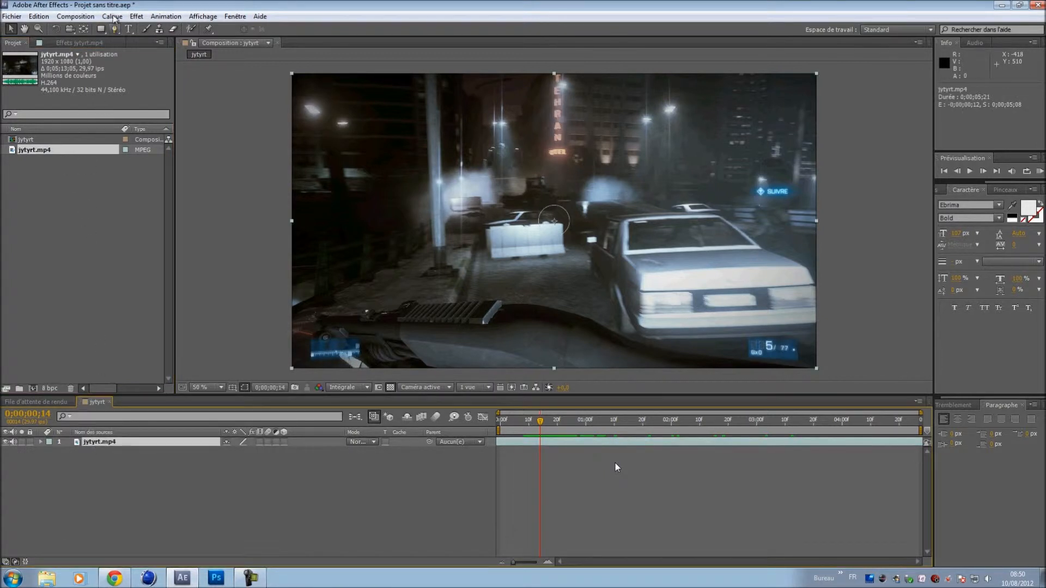
pyautogui.click(131, 14)
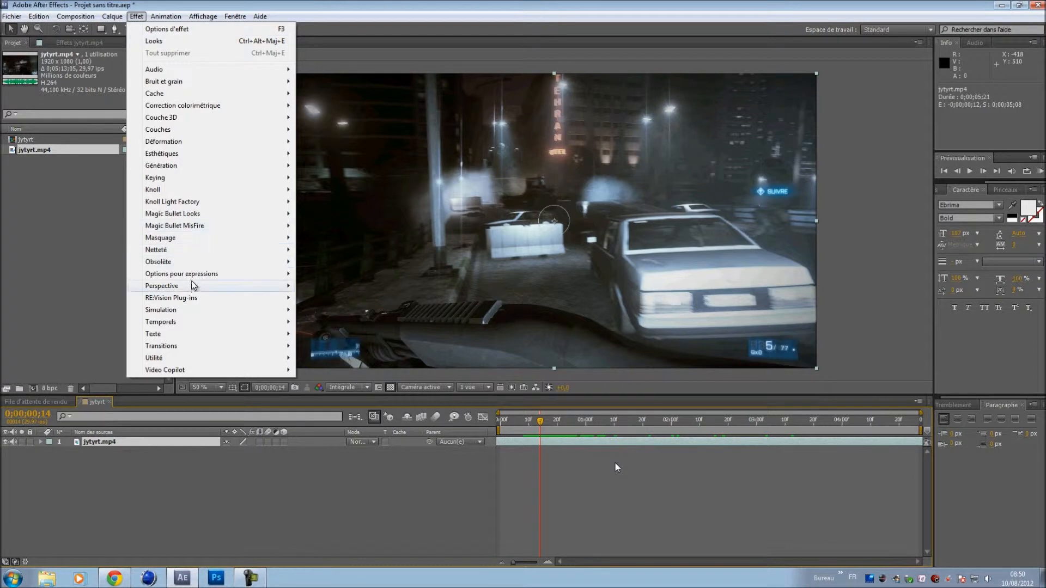
pyautogui.moveTo(207, 216)
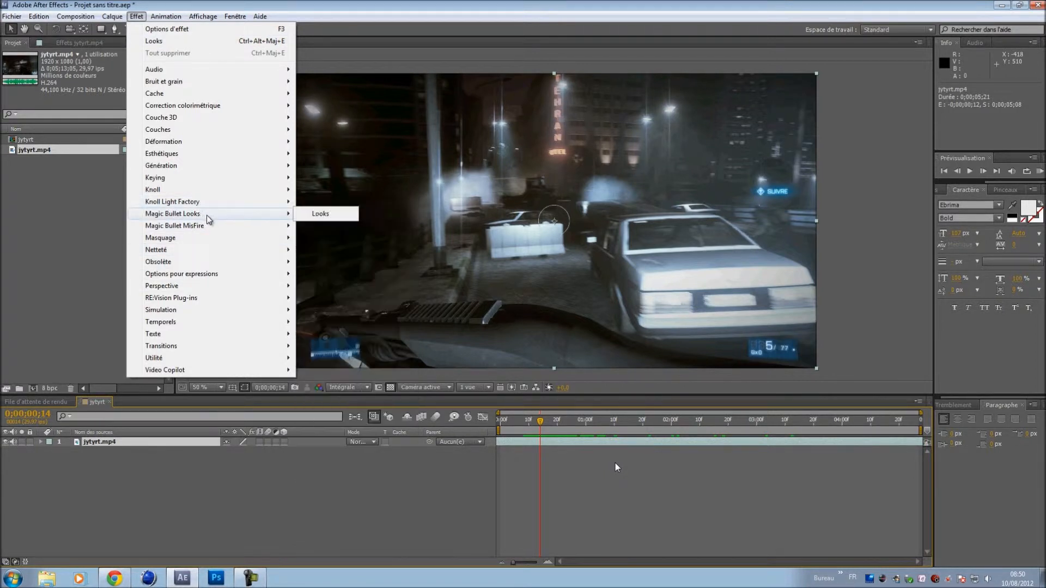
pyautogui.click(321, 214)
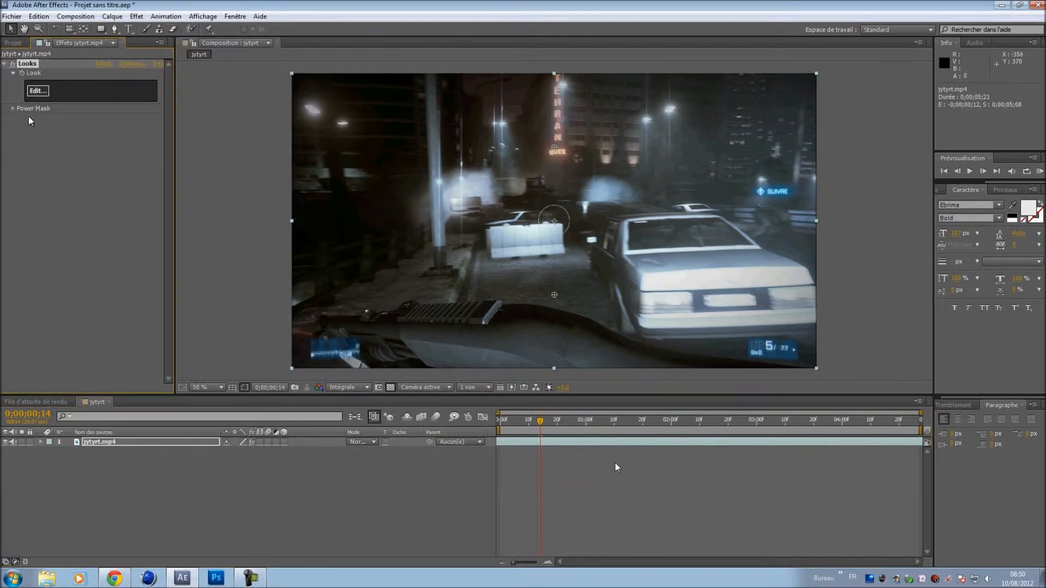
pyautogui.click(44, 92)
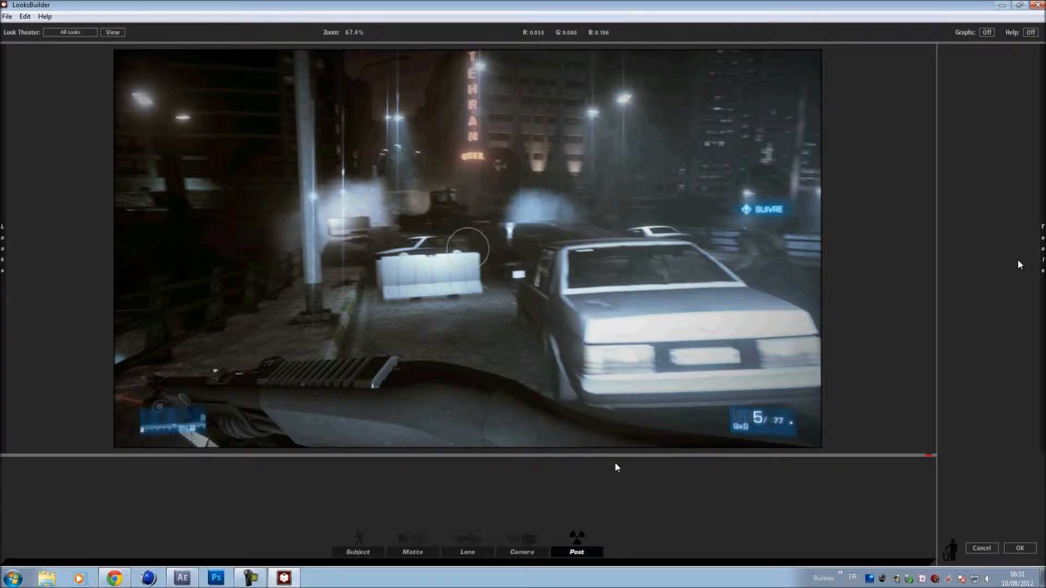
# - Add a Curves tool to the Camera stage and shape the RGB curve into a gentle S with darker shadows and brighter highlights
pyautogui.moveTo(1041, 265)
pyautogui.moveTo(1041, 122)
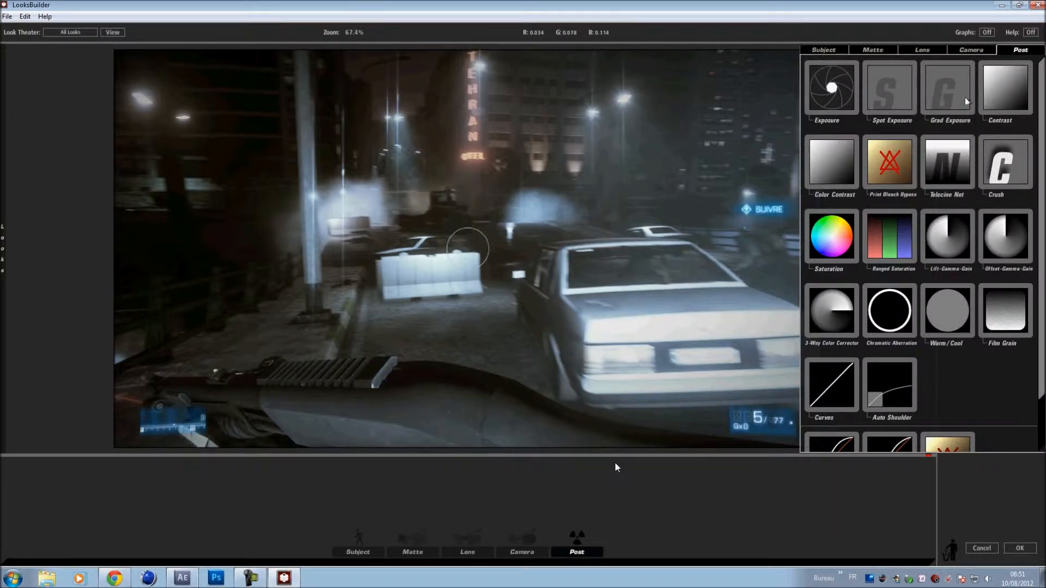
pyautogui.click(970, 50)
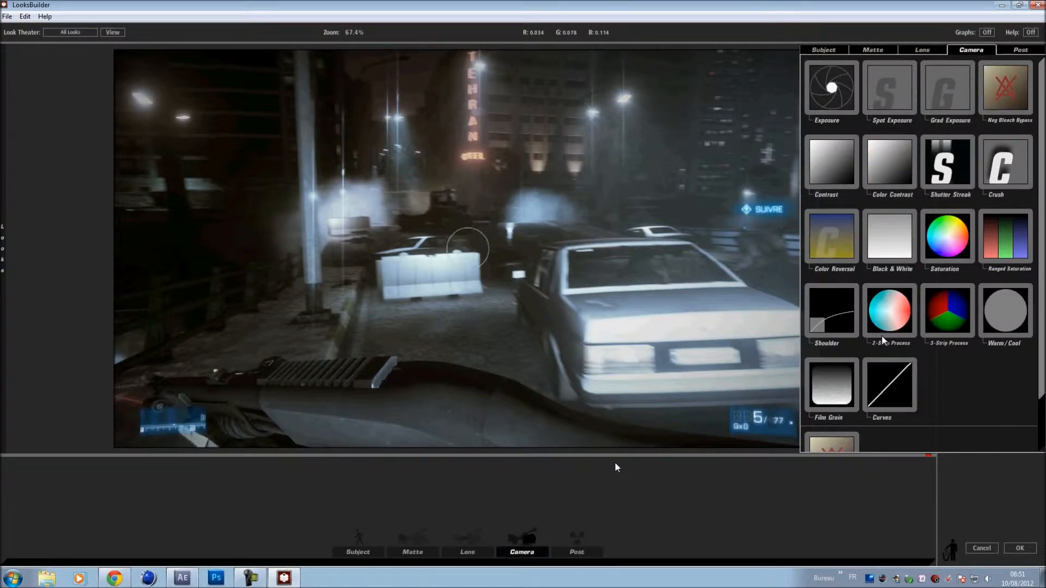
pyautogui.scroll(-1, 881, 335)
pyautogui.moveTo(894, 373); pyautogui.dragTo(522, 491)
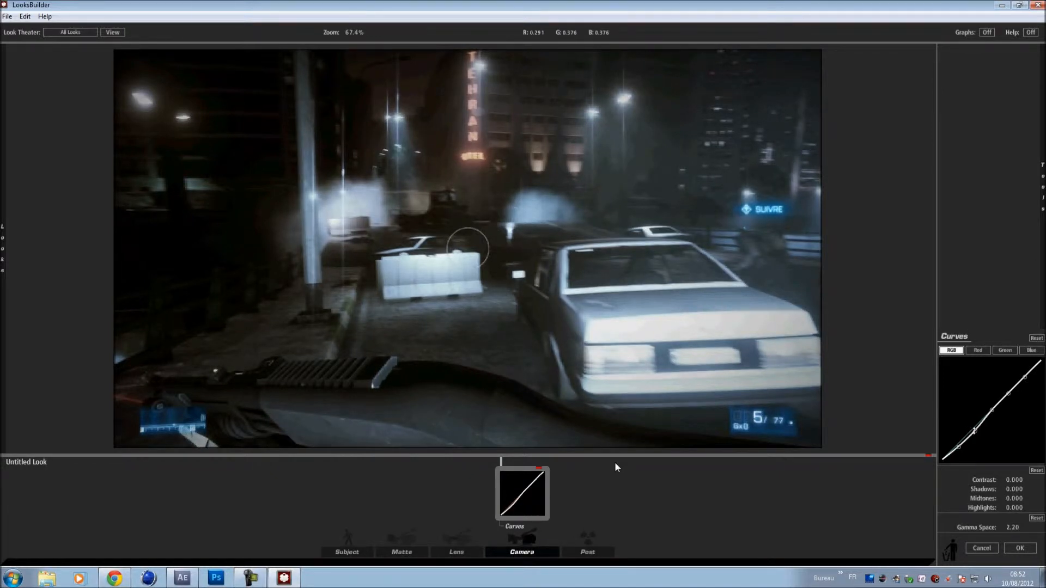
pyautogui.moveTo(976, 432)
pyautogui.mouseDown()
pyautogui.moveTo(976, 455)
pyautogui.moveTo(1001, 469)
pyautogui.moveTo(989, 427)
pyautogui.mouseUp()
pyautogui.moveTo(1009, 395); pyautogui.dragTo(1026, 372)
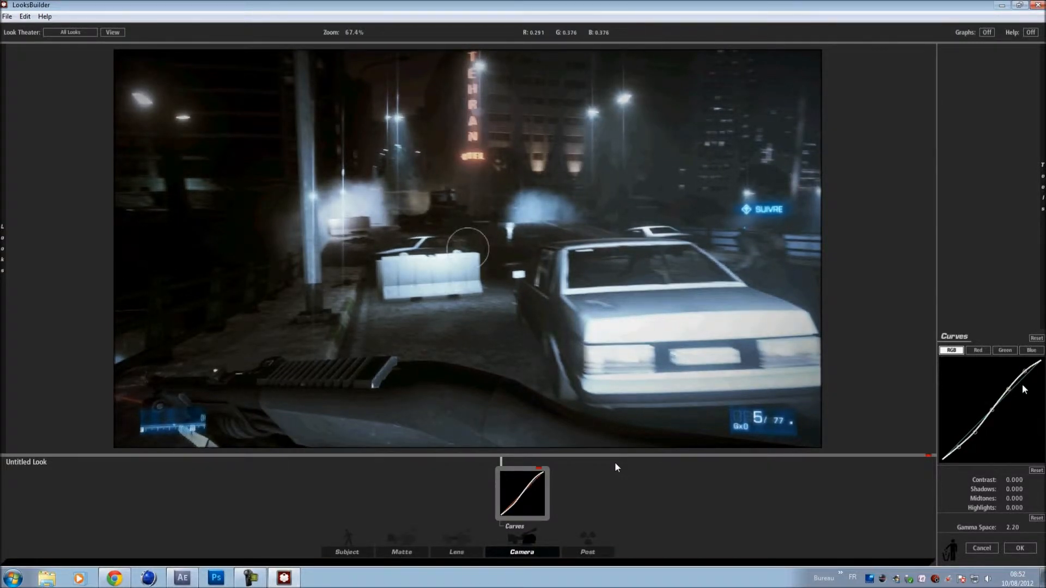
# - Add Lift-Gamma-Gain to the Post stage and tint the lift toward yellow, about R 1.000, G 0.988, B 0.906
pyautogui.moveTo(1041, 185)
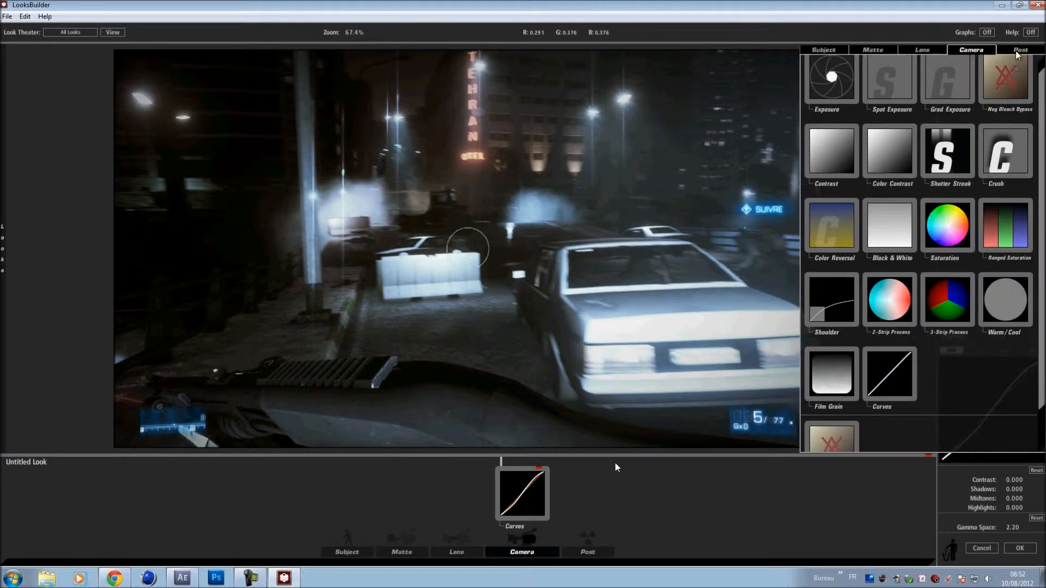
pyautogui.click(1019, 48)
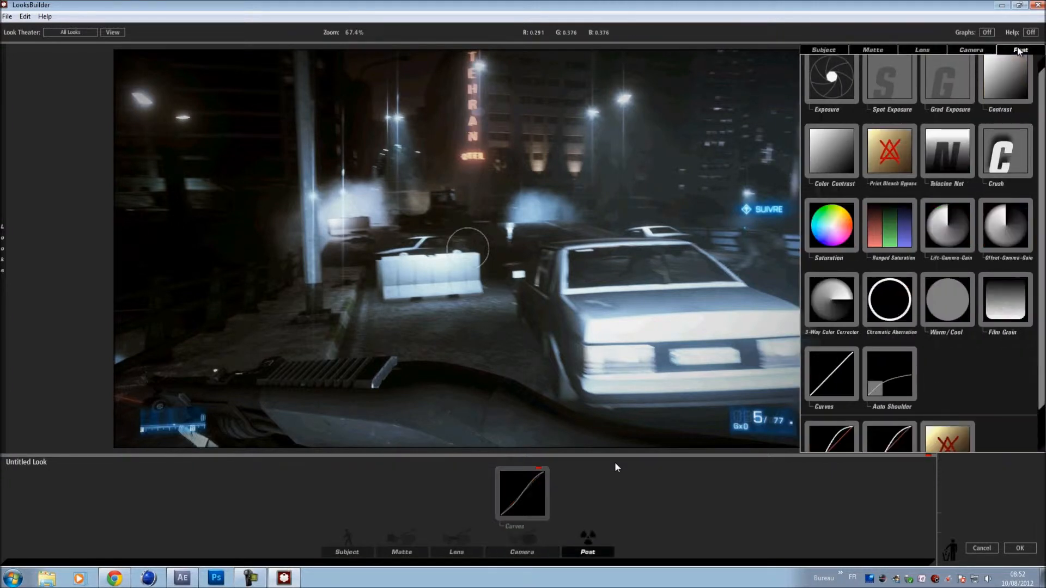
pyautogui.moveTo(952, 232); pyautogui.dragTo(576, 315)
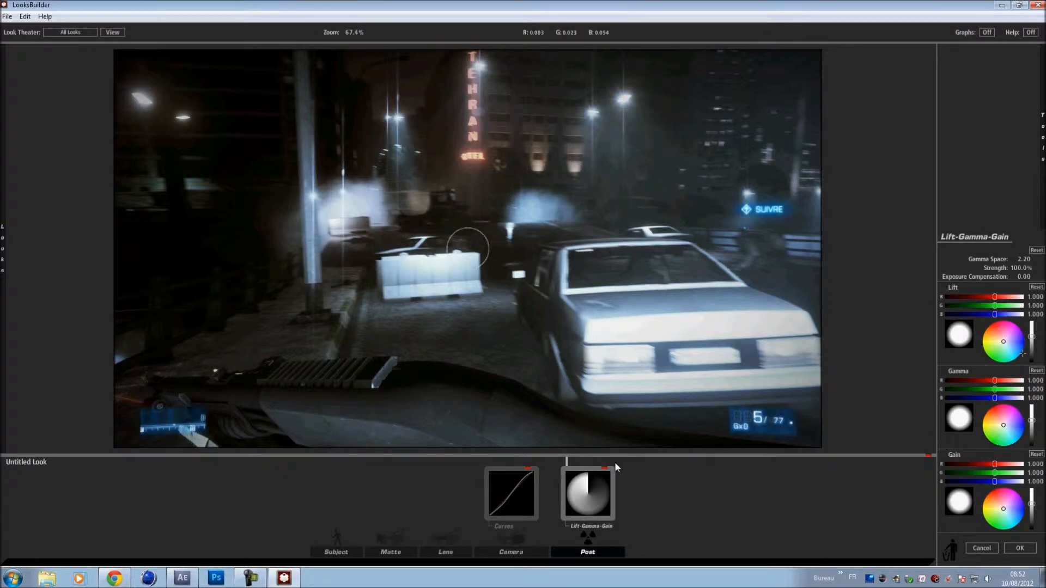
pyautogui.moveTo(1007, 339); pyautogui.dragTo(1007, 339)
pyautogui.moveTo(1008, 339); pyautogui.dragTo(995, 337)
# - Shift the gamma toward blue and adjust both brightness levels, to lift about 1.017/1.004/0.921 and gamma about 0.915/0.903/0.982
pyautogui.moveTo(1013, 426)
pyautogui.mouseDown()
pyautogui.moveTo(995, 389)
pyautogui.moveTo(979, 403)
pyautogui.mouseUp()
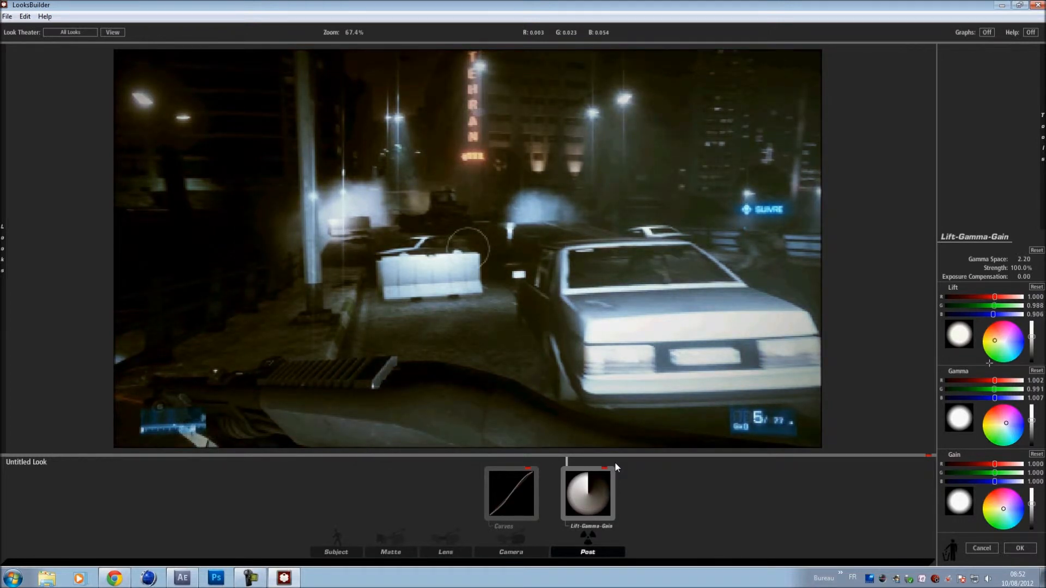
pyautogui.moveTo(1006, 423); pyautogui.dragTo(1027, 434)
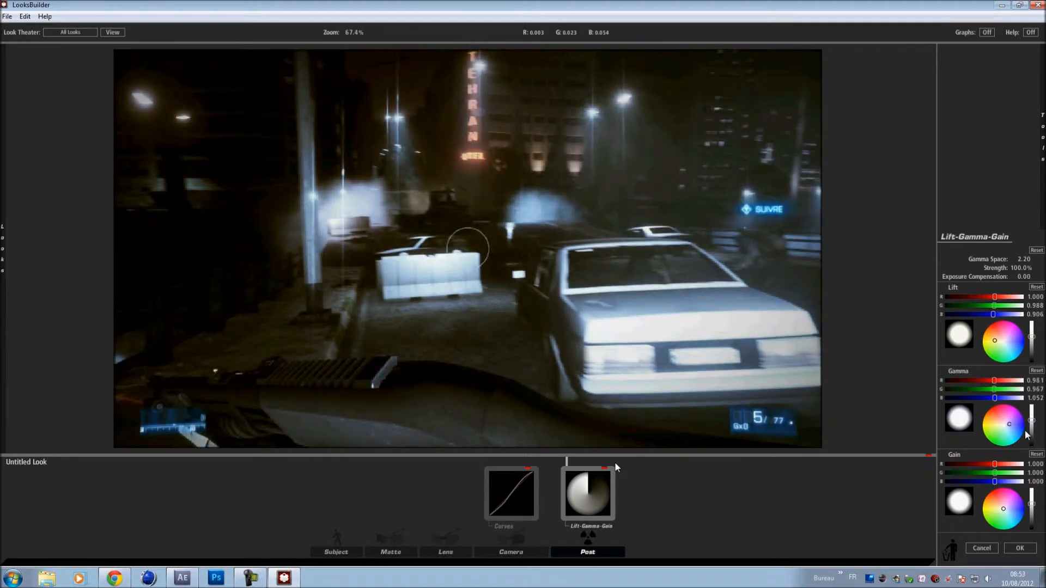
pyautogui.moveTo(1030, 343); pyautogui.dragTo(1036, 341)
pyautogui.moveTo(1038, 424); pyautogui.dragTo(1033, 431)
# - Tint the gain toward cyan-blue, about R 0.834, G 1.063, B 1.103
pyautogui.moveTo(1003, 508); pyautogui.dragTo(1010, 520)
pyautogui.moveTo(1042, 582); pyautogui.dragTo(1035, 565)
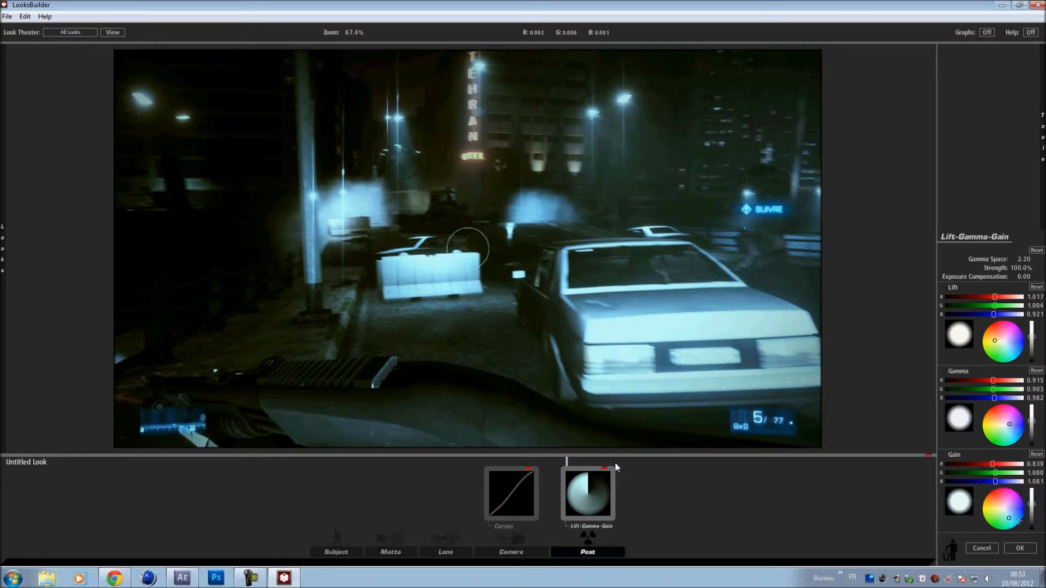
pyautogui.moveTo(1017, 521); pyautogui.dragTo(1013, 512)
# - Add a Diffusion tool to the Matte stage and set its color close to neutral white
pyautogui.moveTo(1037, 226)
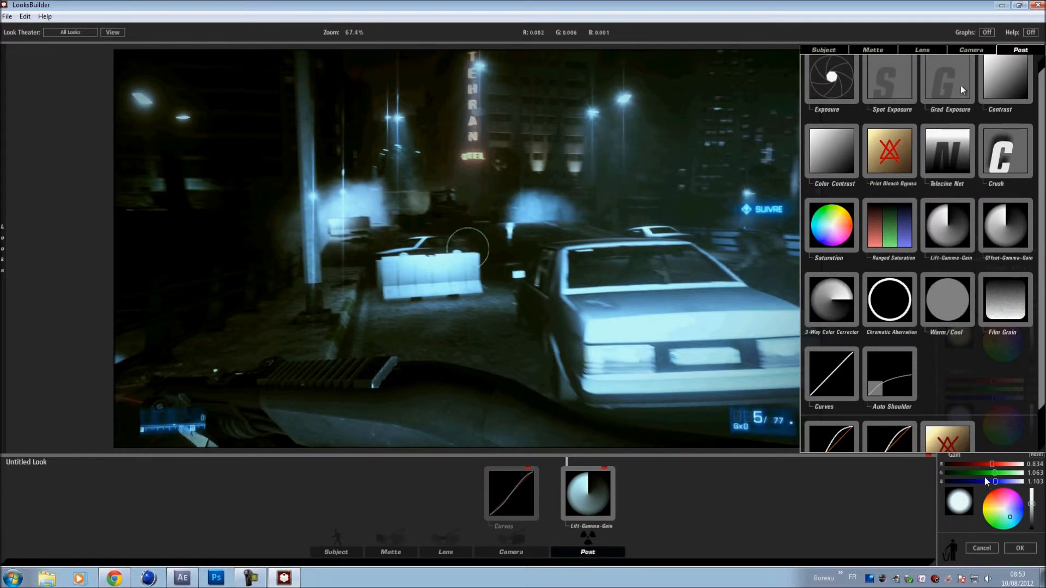
pyautogui.click(936, 51)
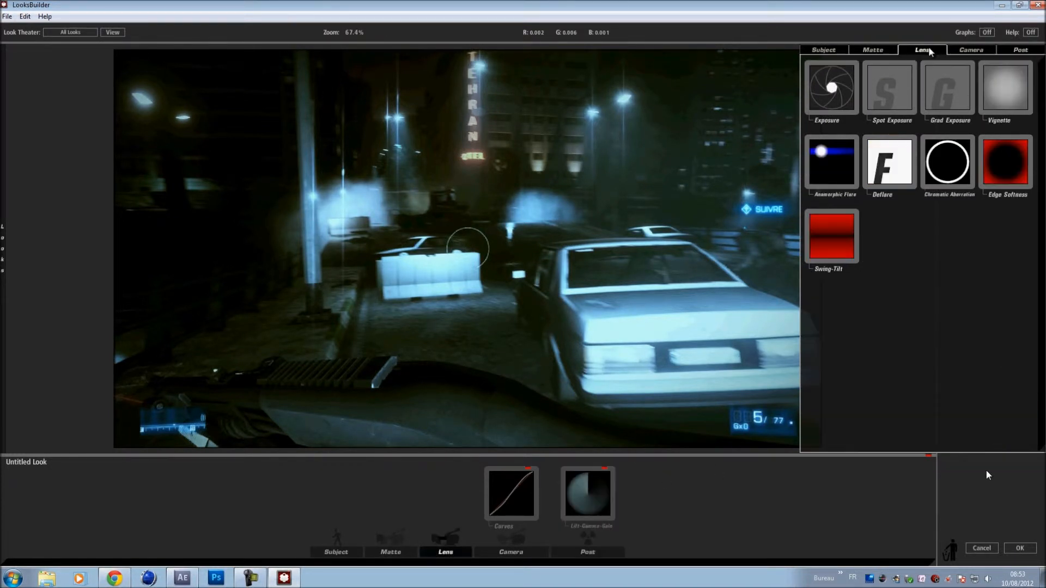
pyautogui.click(958, 50)
pyautogui.click(875, 50)
pyautogui.moveTo(1010, 96); pyautogui.dragTo(339, 252)
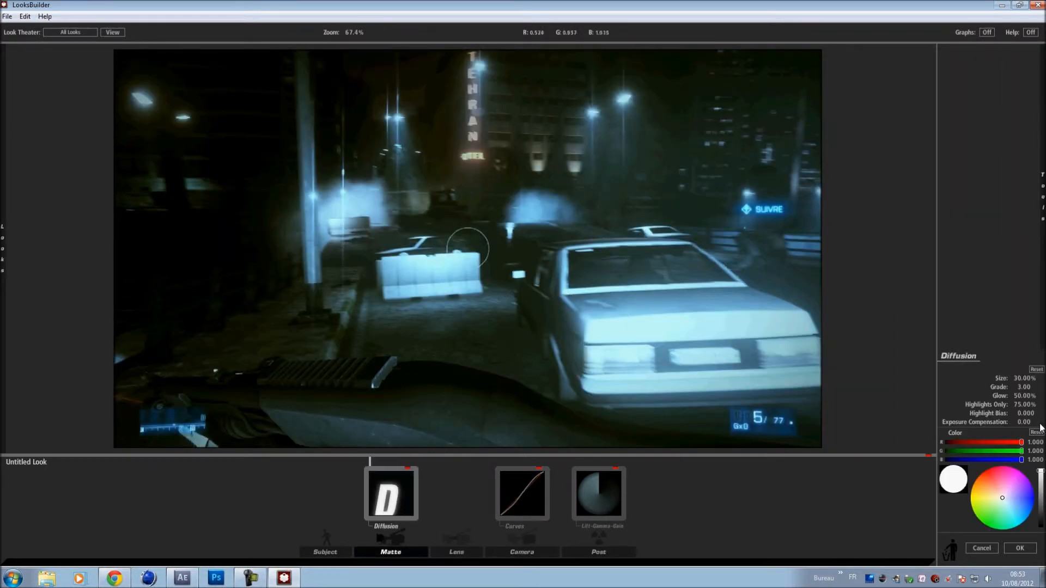
pyautogui.moveTo(1002, 498); pyautogui.dragTo(991, 476)
pyautogui.click(1040, 431)
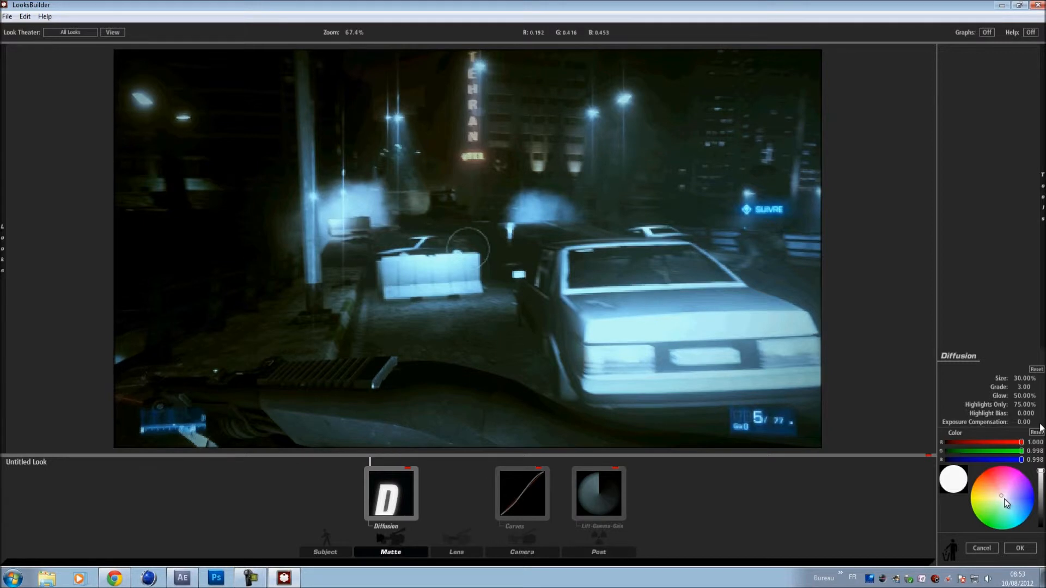
# - Add Edge Softness to the Lens stage and adjust its rings to a radius of about 0.999 and a spread of about 0.213
pyautogui.moveTo(1041, 425)
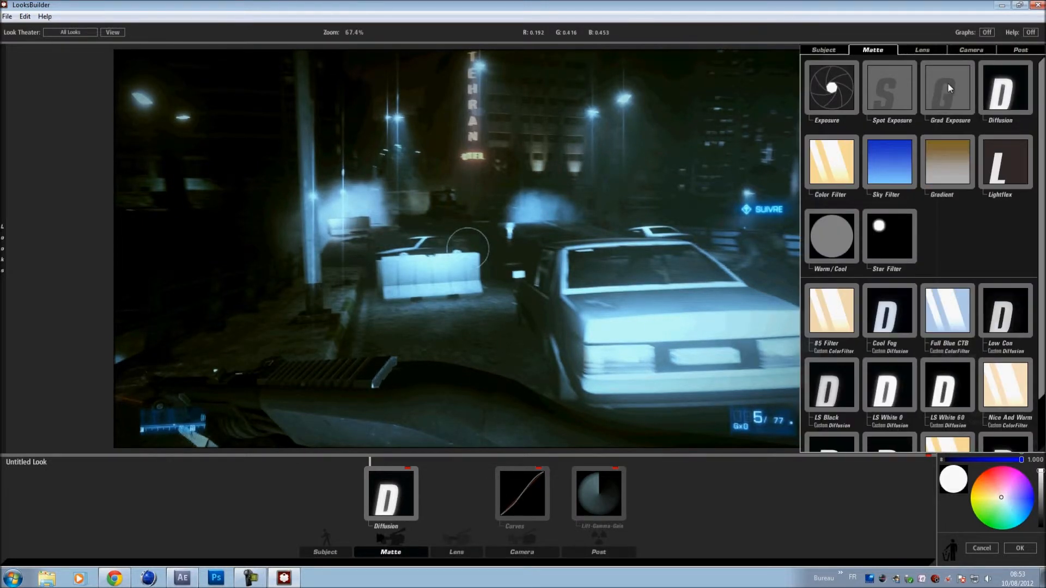
pyautogui.moveTo(956, 71)
pyautogui.click(924, 52)
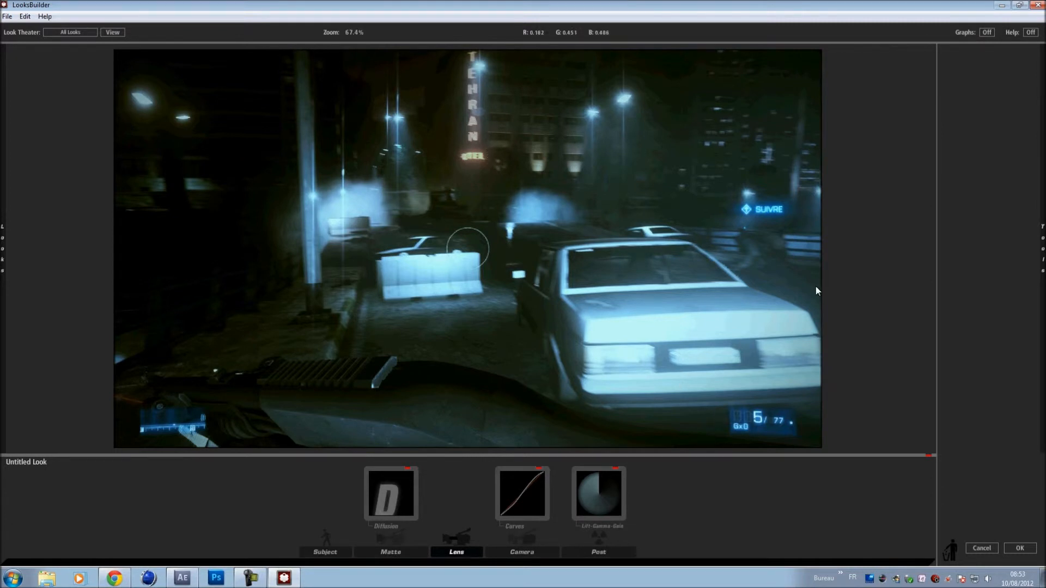
pyautogui.moveTo(1042, 246)
pyautogui.moveTo(1008, 158); pyautogui.dragTo(506, 253)
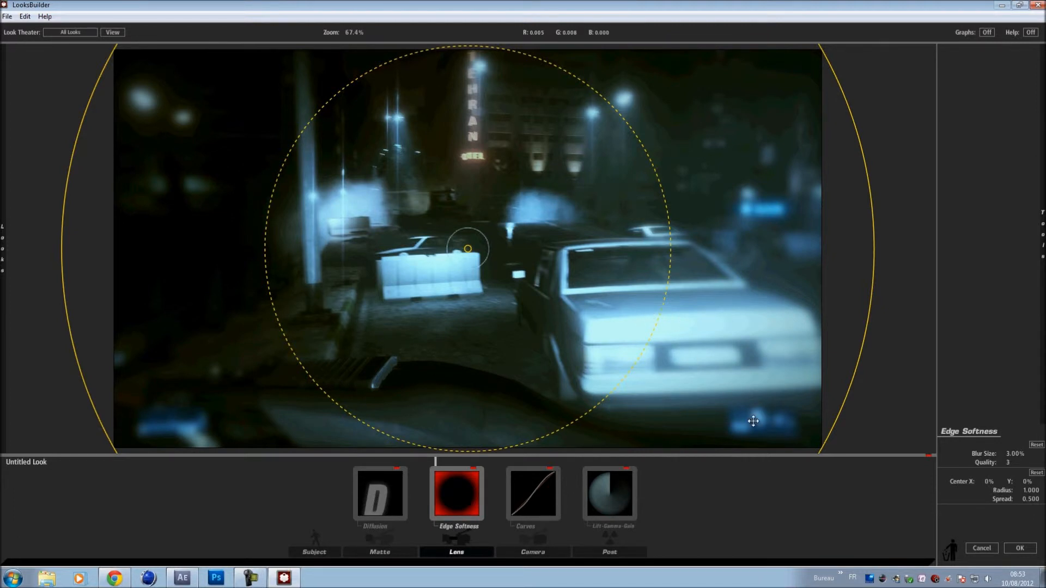
pyautogui.moveTo(633, 340); pyautogui.dragTo(772, 409)
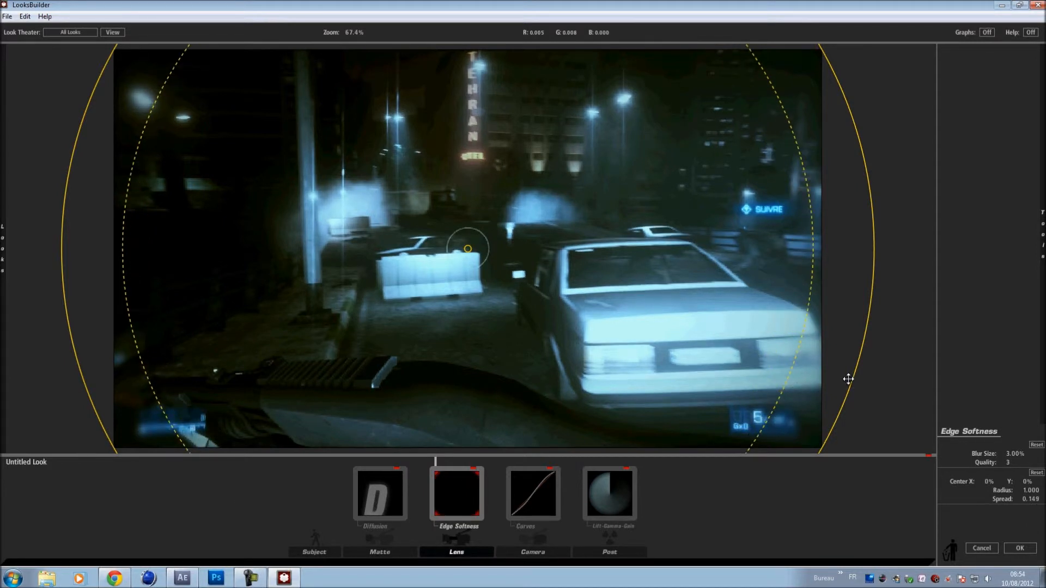
pyautogui.moveTo(857, 374)
pyautogui.mouseDown()
pyautogui.moveTo(848, 374)
pyautogui.moveTo(867, 374)
pyautogui.moveTo(835, 367)
pyautogui.moveTo(883, 376)
pyautogui.moveTo(858, 372)
pyautogui.mouseUp()
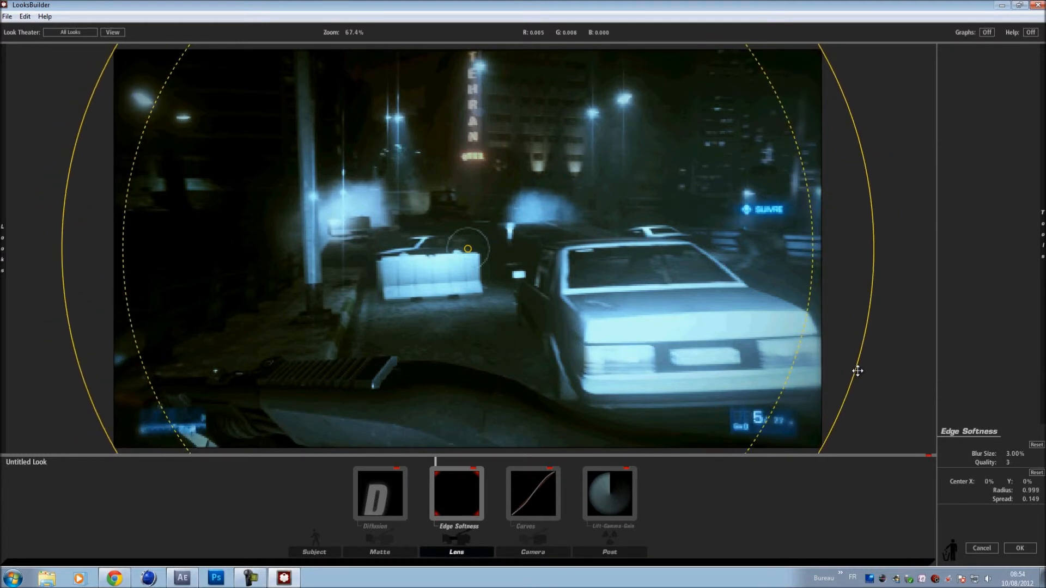
pyautogui.moveTo(812, 343); pyautogui.dragTo(785, 278)
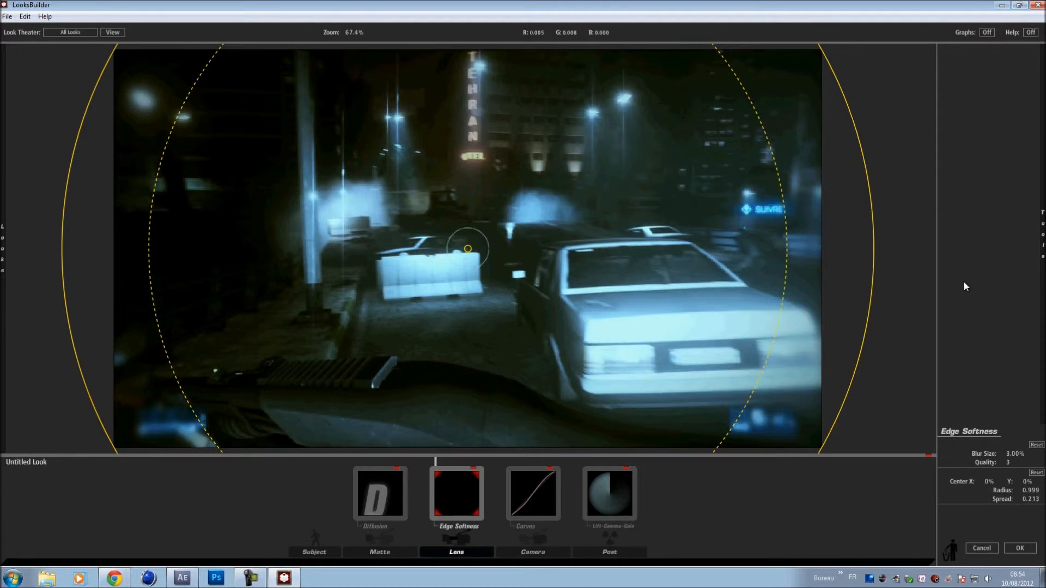
# - Add a Vignette to the Lens stage, nearly centered, with a radius of about 0.938 and a spread of 1.000
pyautogui.moveTo(1042, 240)
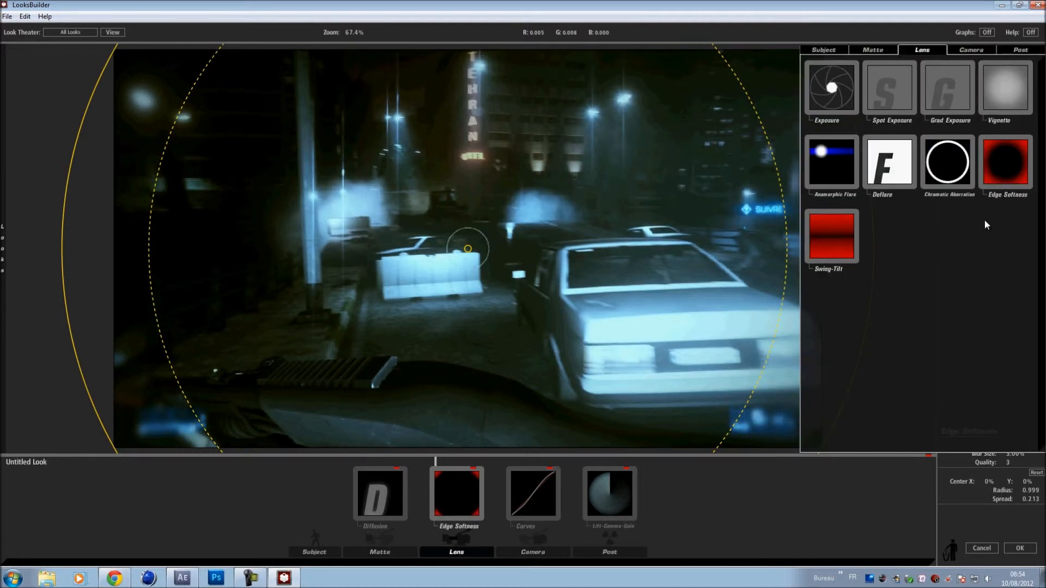
pyautogui.moveTo(1010, 98); pyautogui.dragTo(534, 247)
pyautogui.moveTo(870, 302); pyautogui.dragTo(776, 299)
pyautogui.moveTo(586, 278); pyautogui.dragTo(864, 310)
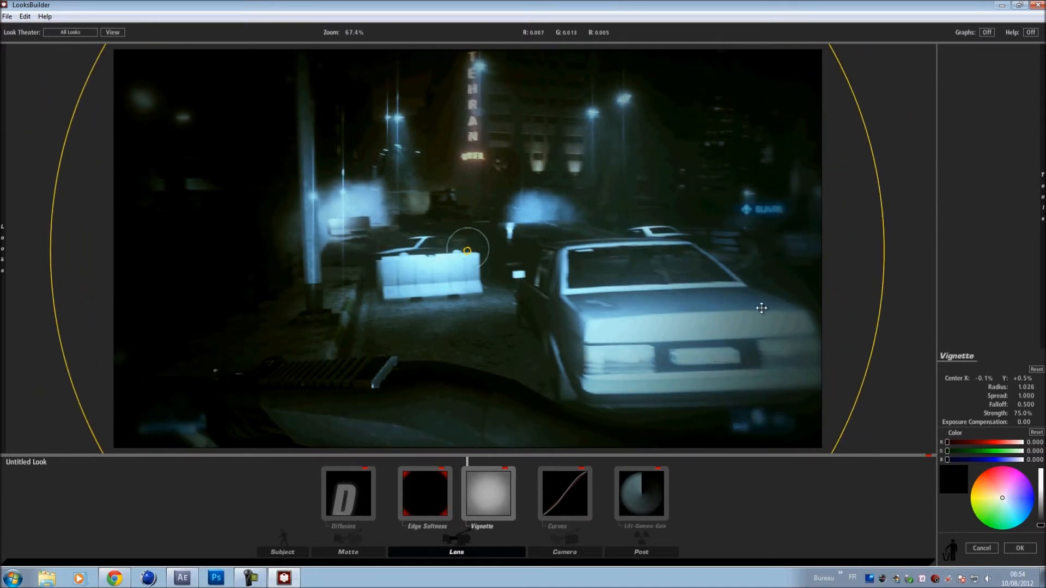
pyautogui.moveTo(888, 245); pyautogui.dragTo(849, 250)
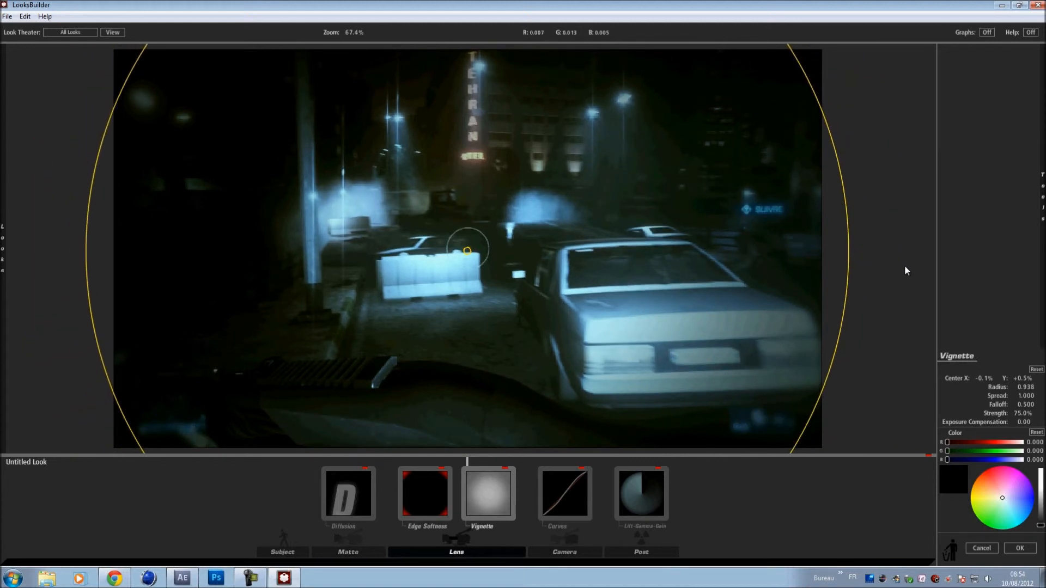
# - Apply the finished look to the layer and move the playhead to 0;00;00;20 to check the graded footage
pyautogui.click(1020, 551)
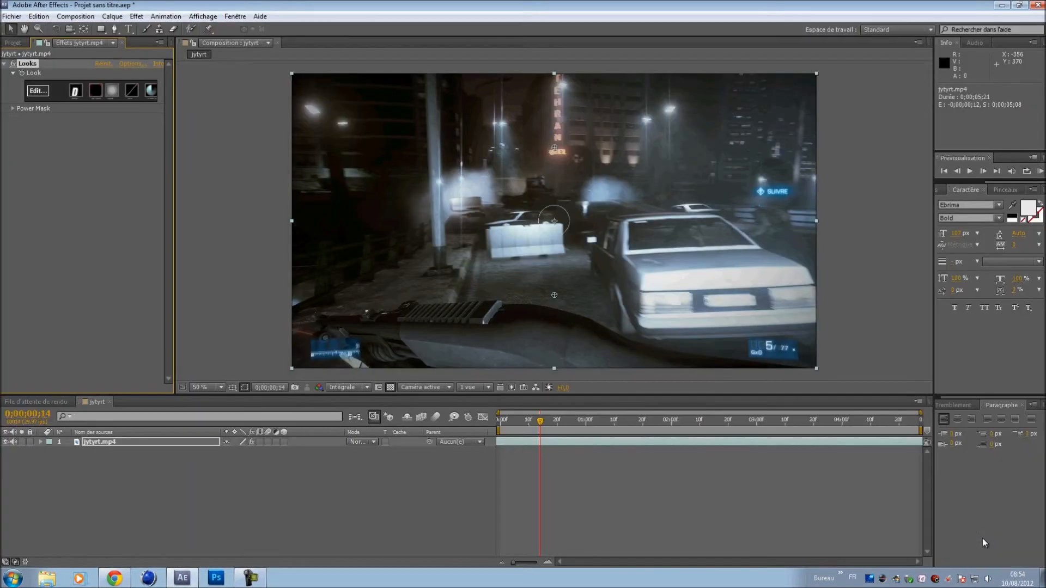
pyautogui.moveTo(539, 428); pyautogui.dragTo(567, 430)
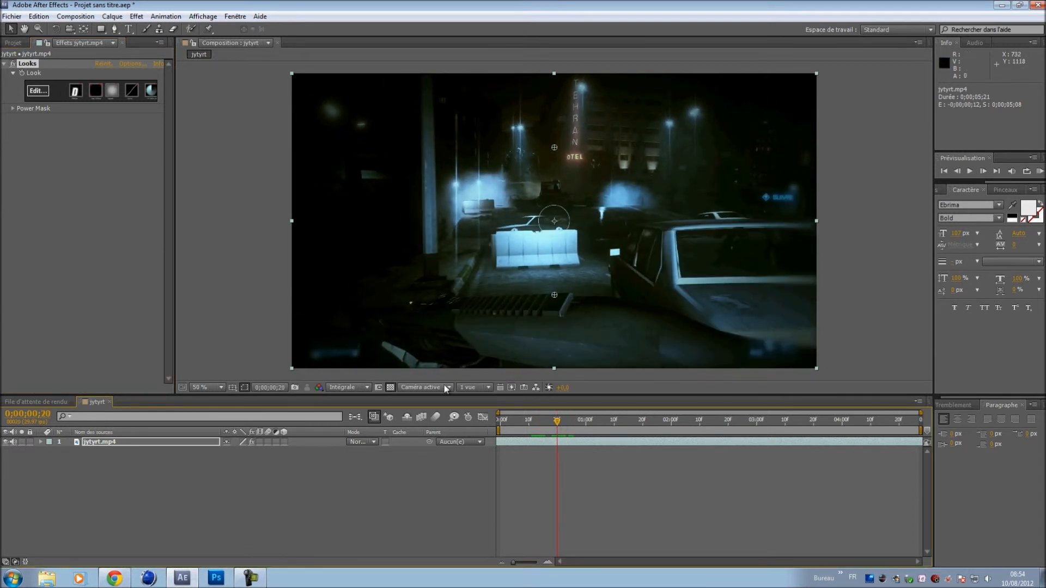
# - Lower the composition's preview resolution to one third (Un tiers) and play a RAM preview of the graded footage
pyautogui.click(353, 387)
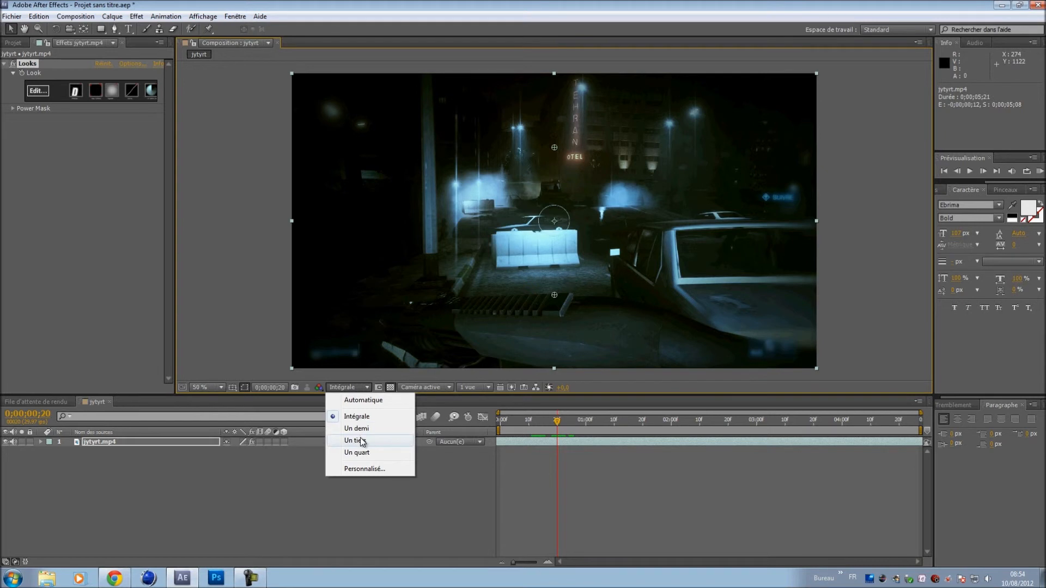
pyautogui.click(364, 429)
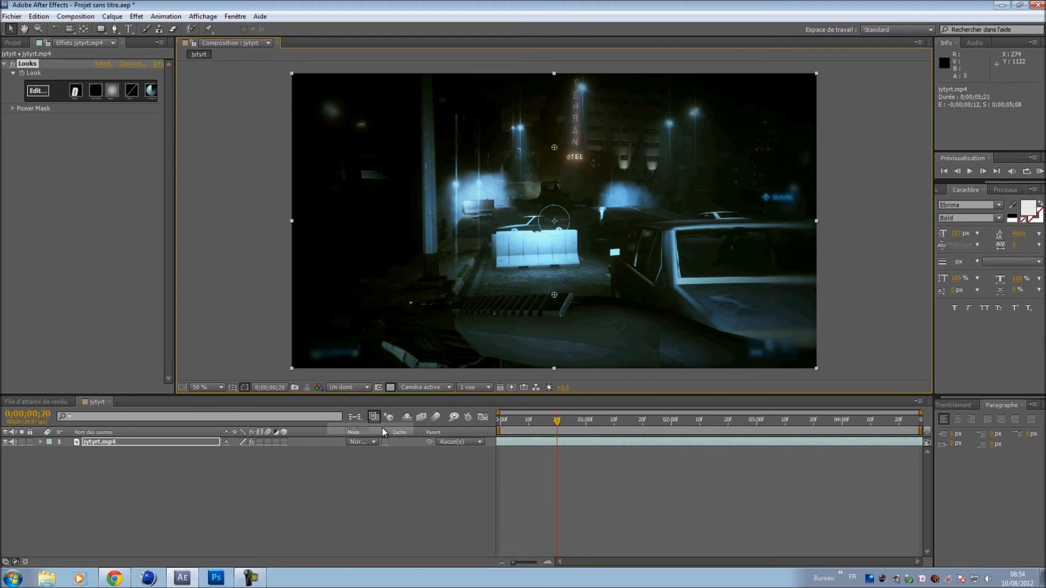
pyautogui.click(348, 390)
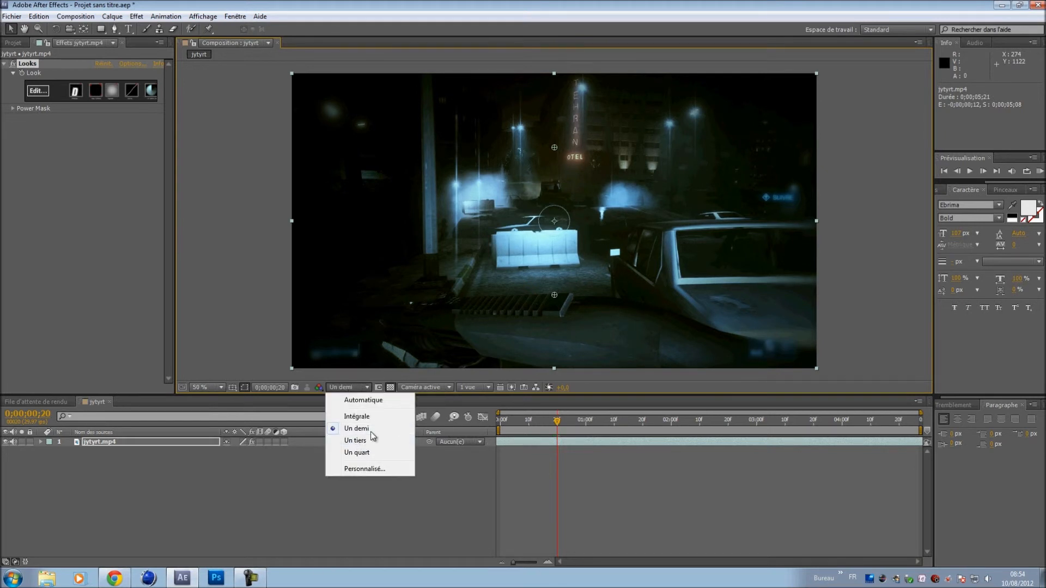
pyautogui.click(364, 440)
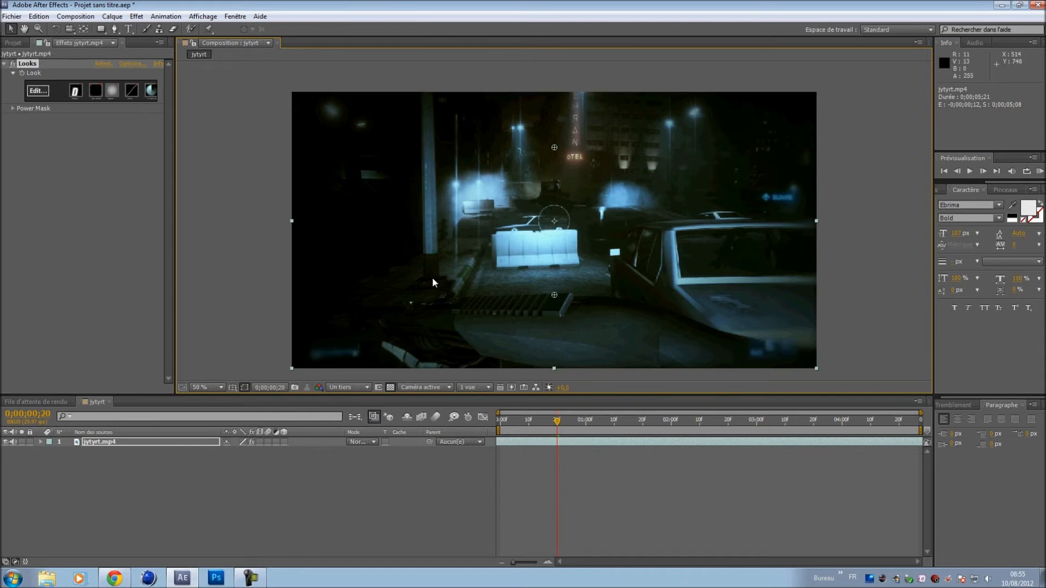
pyautogui.scroll(-2, 433, 277)
pyautogui.press('KP_0')
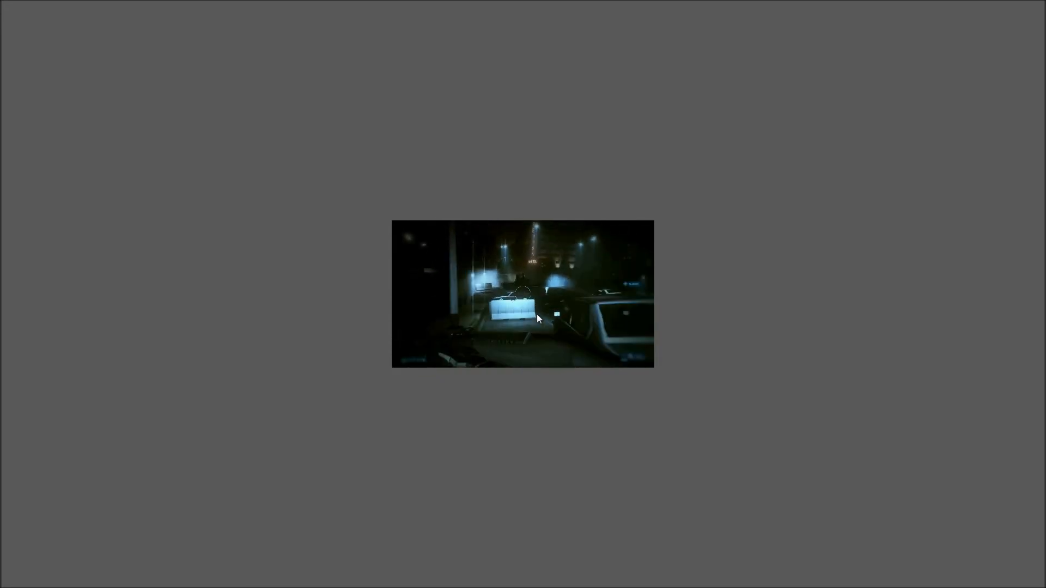
pyautogui.press('space')
pyautogui.moveTo(560, 427)
pyautogui.mouseDown()
pyautogui.moveTo(569, 426)
pyautogui.moveTo(557, 426)
pyautogui.mouseUp()
pyautogui.scroll(2, 364, 362)
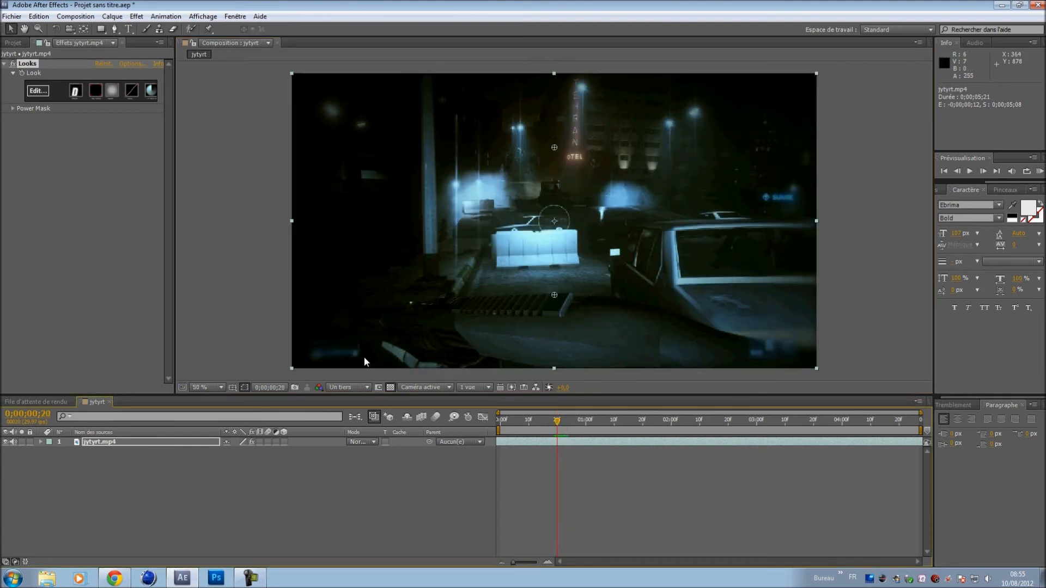
# - Restore the composition's preview resolution to full (Intégrale) and move the playhead to 0;00;00;14
pyautogui.click(359, 388)
pyautogui.click(358, 410)
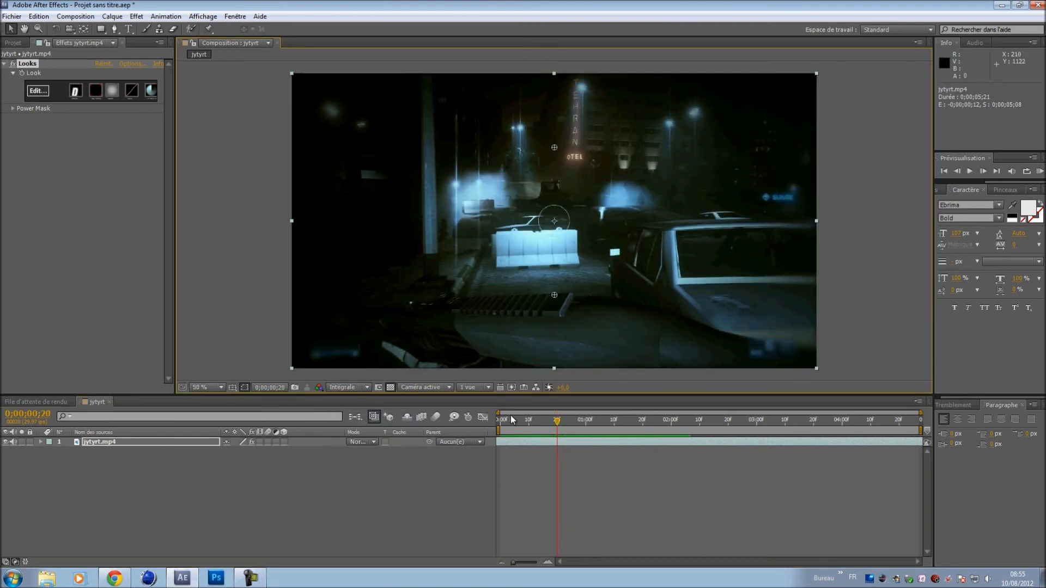
pyautogui.moveTo(558, 421)
pyautogui.mouseDown()
pyautogui.moveTo(499, 429)
pyautogui.moveTo(614, 434)
pyautogui.moveTo(656, 447)
pyautogui.moveTo(523, 433)
pyautogui.moveTo(665, 430)
pyautogui.moveTo(570, 425)
pyautogui.moveTo(543, 408)
pyautogui.mouseUp()
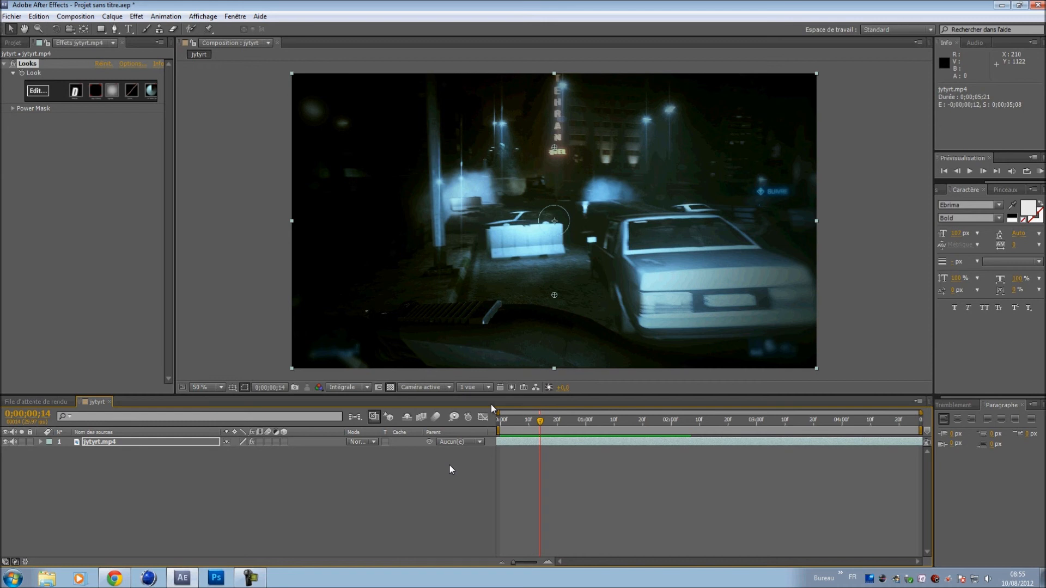
pyautogui.click(15, 44)
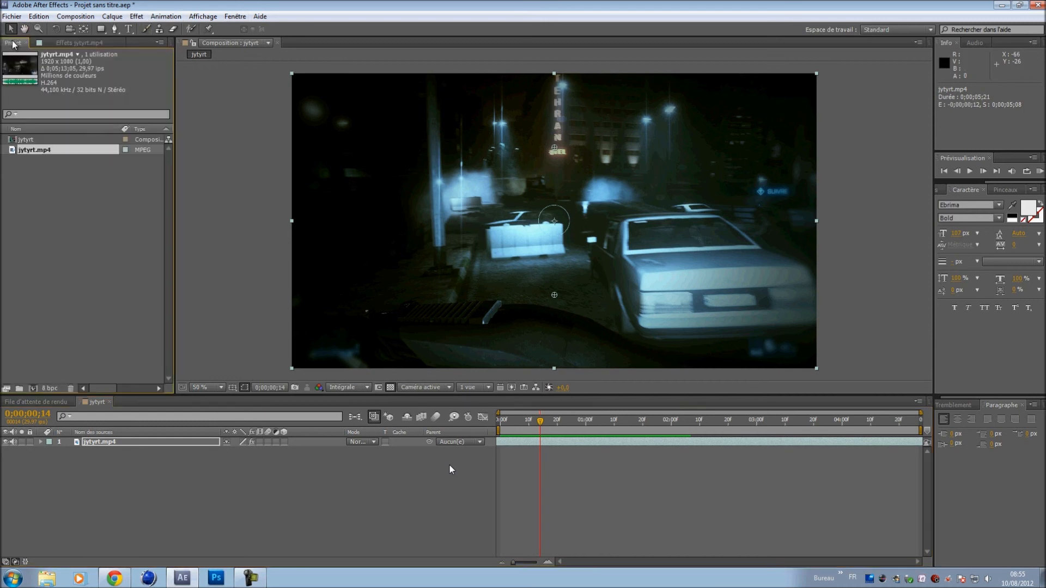
pyautogui.click(64, 45)
pyautogui.click(17, 43)
pyautogui.click(63, 42)
pyautogui.click(14, 43)
pyautogui.click(60, 43)
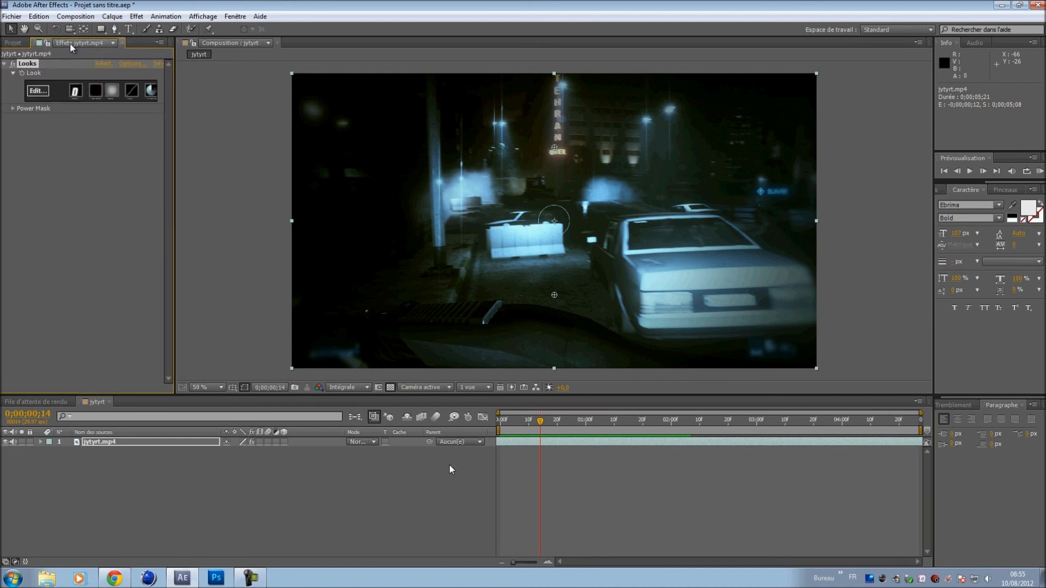
pyautogui.click(8, 43)
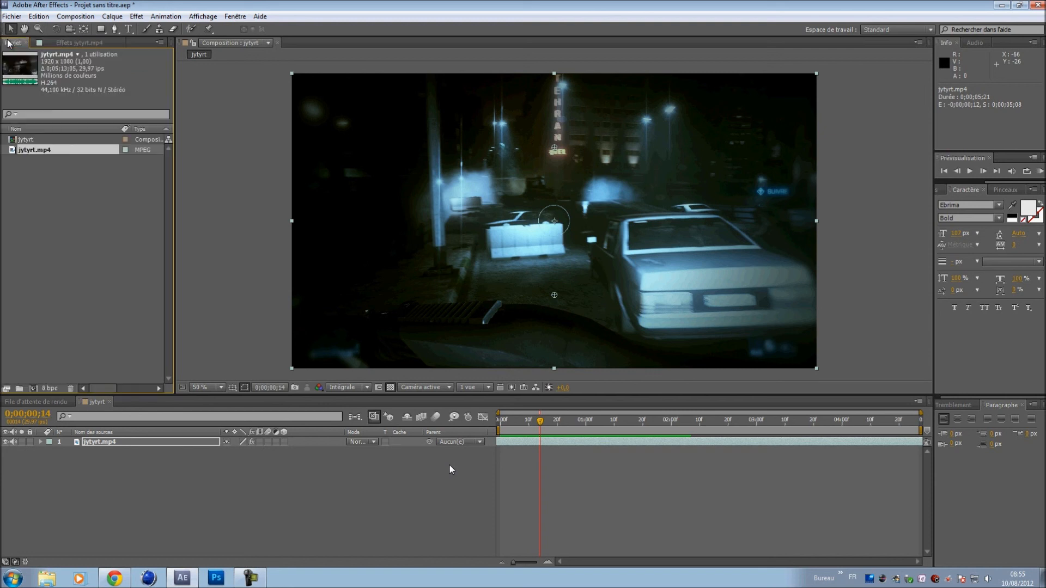